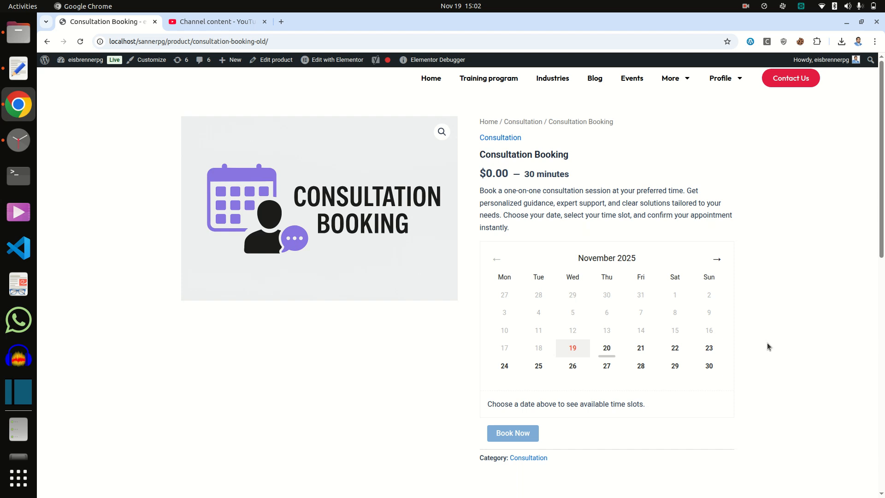
- Book Consultation Booking for 27 November 2025 at 9:00 am, adding it to the cart
scroll(767, 343, down, 3)
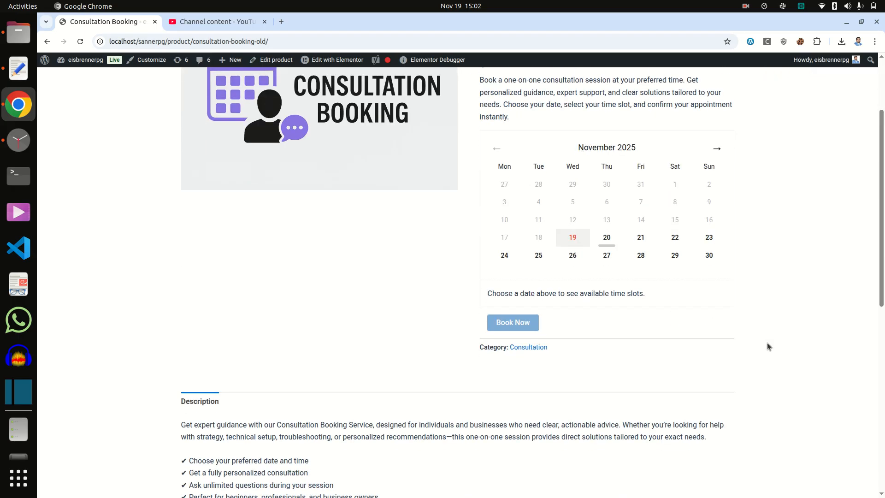
scroll(767, 343, up, 1)
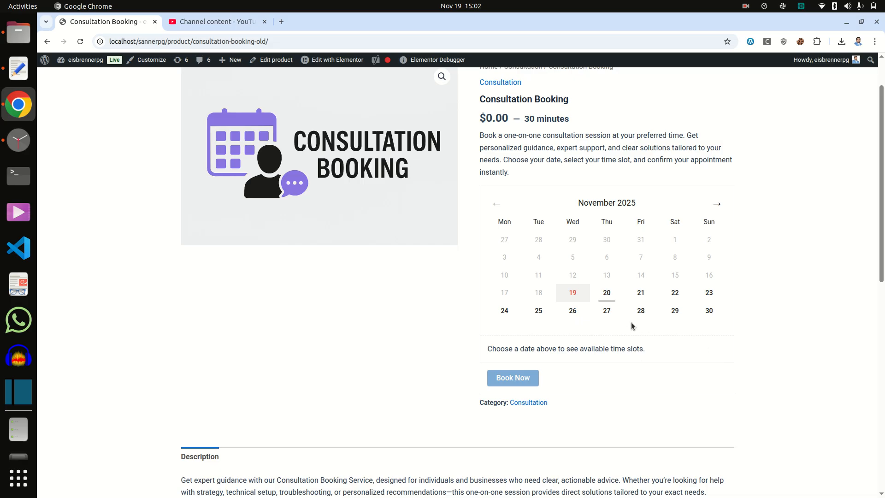
click(606, 311)
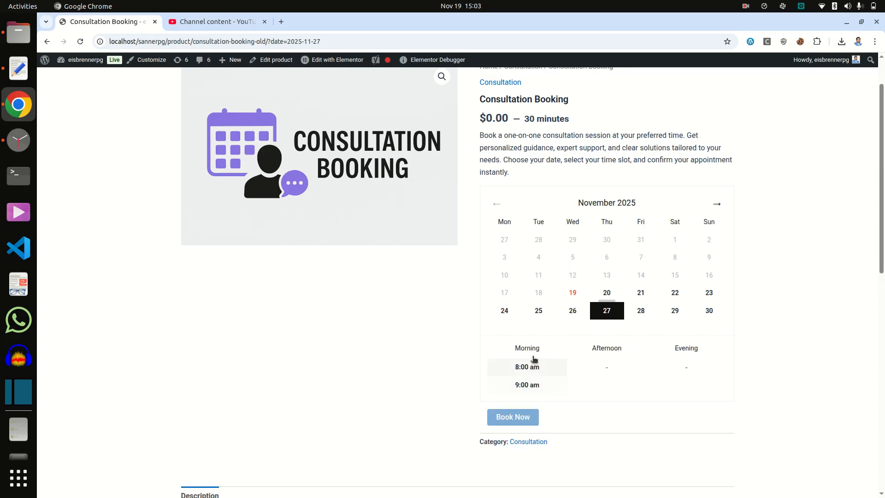
click(528, 385)
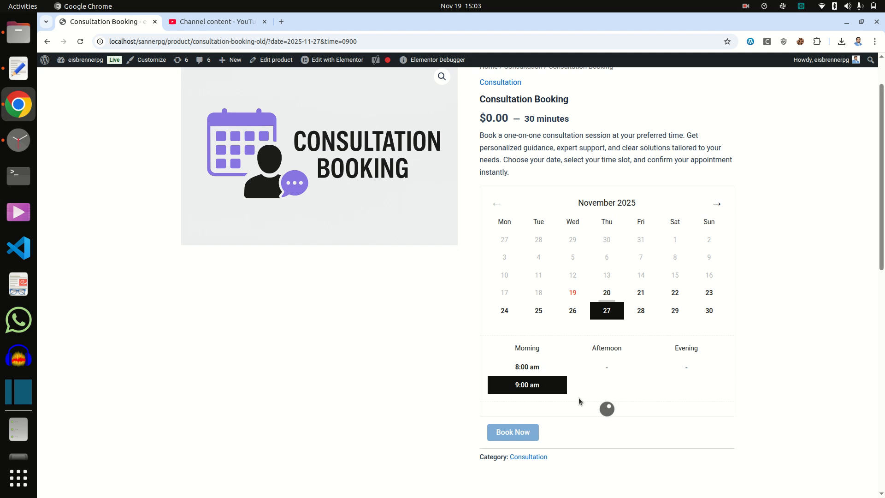
click(517, 445)
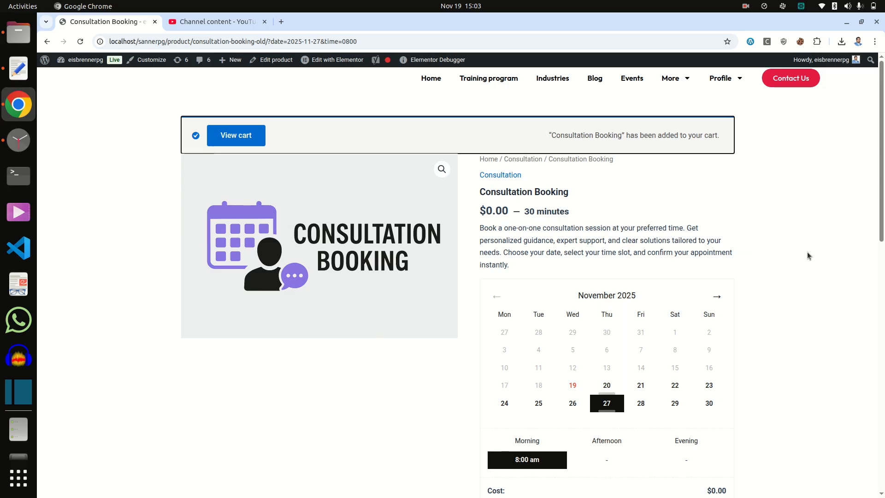
click(205, 22)
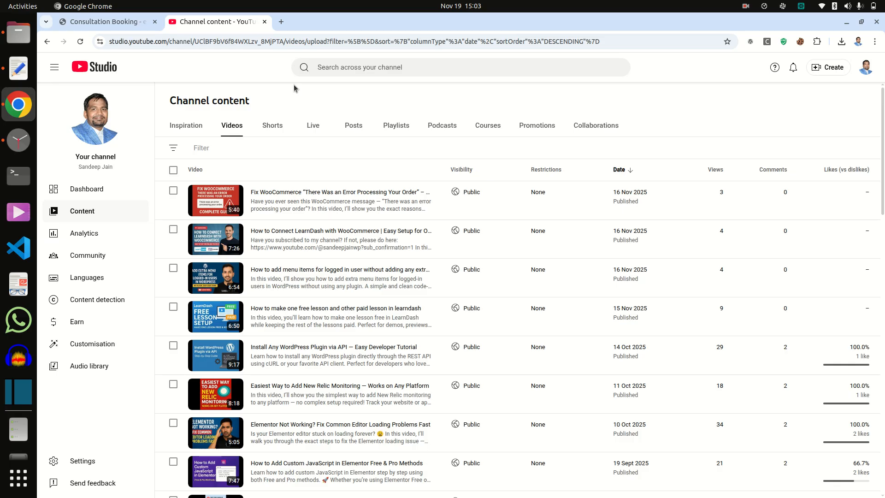
- From the product page's admin bar, open the Plugins admin page in a new tab and view it
click(103, 21)
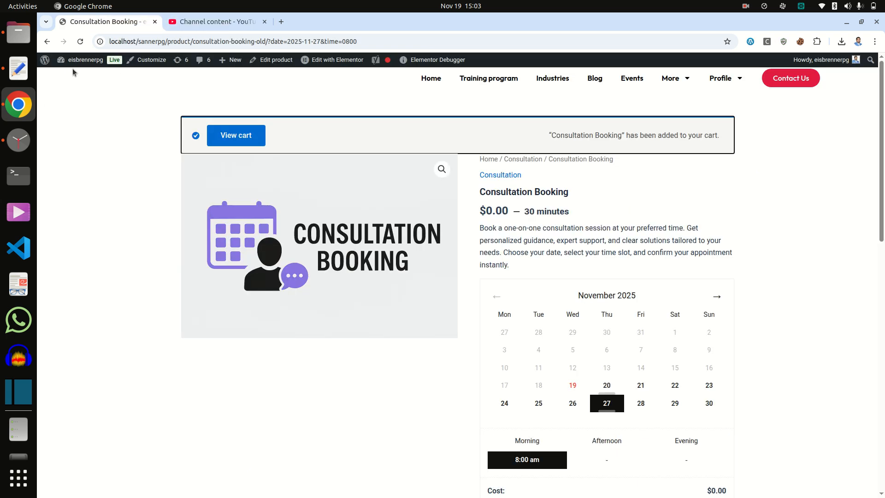
mouse_move(76, 61)
right_click(77, 90)
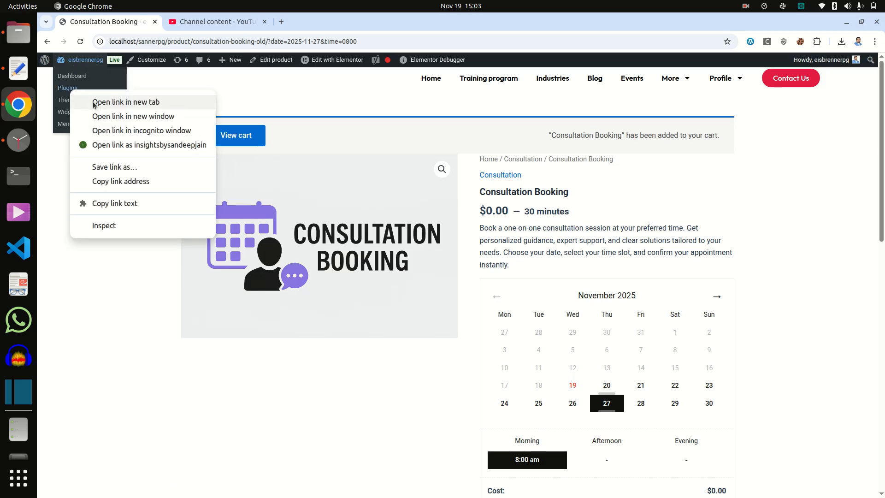
click(92, 103)
click(204, 28)
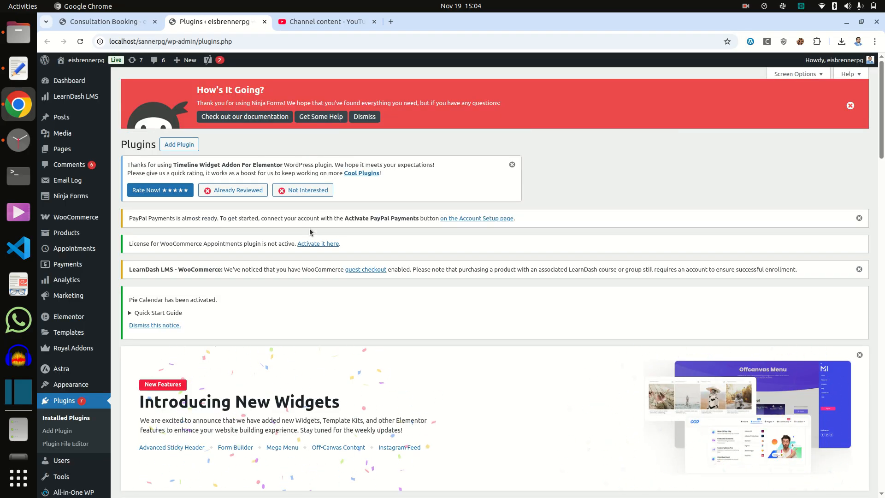
scroll(309, 231, down, 15)
scroll(309, 231, down, 15)
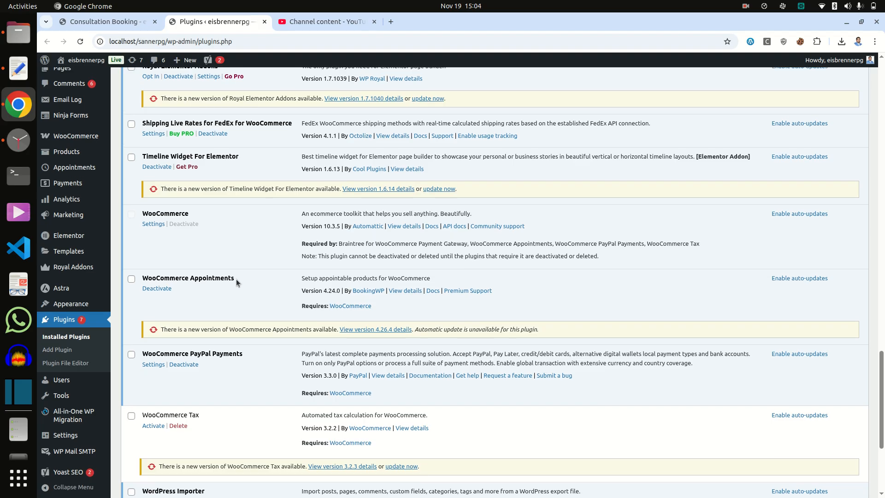
scroll(235, 279, up, 15)
scroll(236, 278, up, 10)
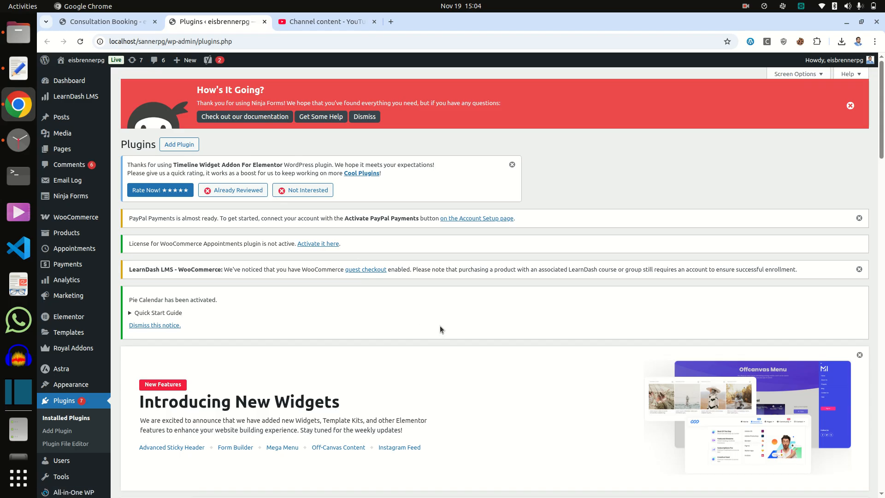
scroll(440, 327, down, 20)
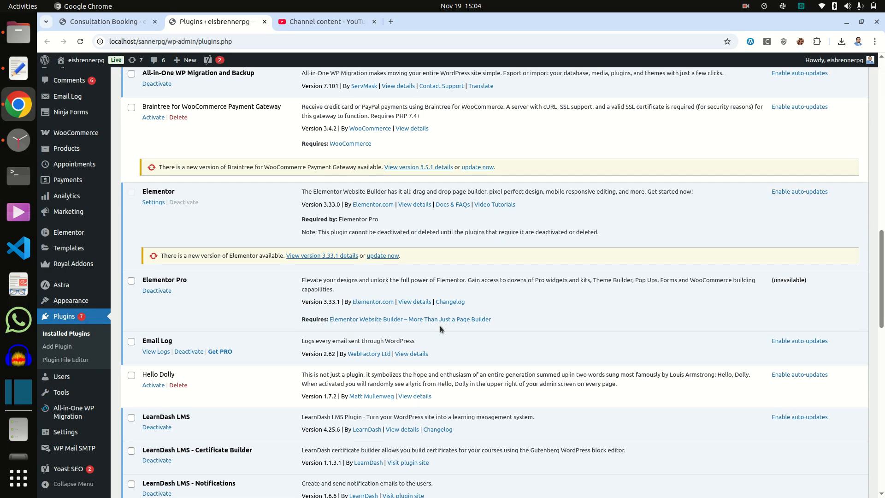
scroll(439, 325, up, 20)
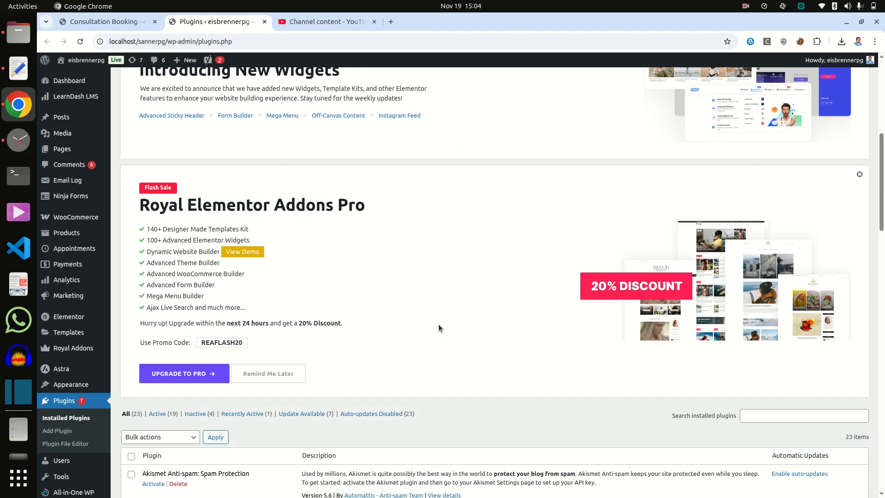
click(193, 146)
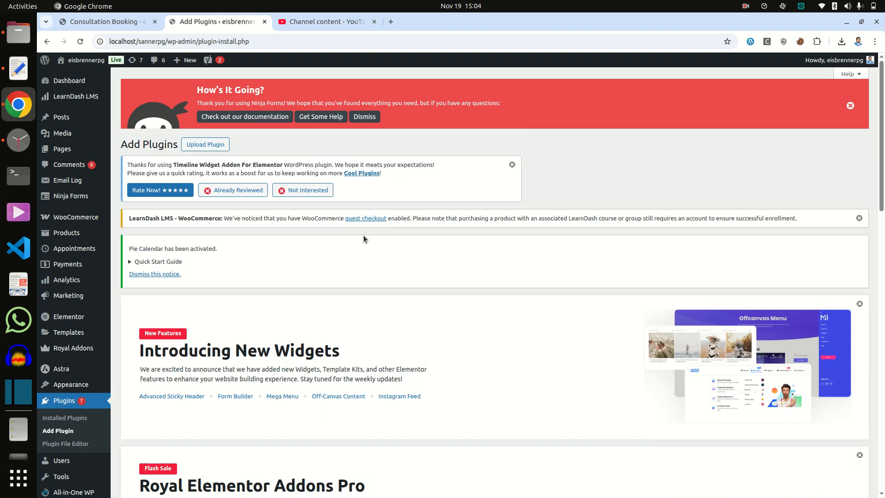
scroll(437, 368, down, 7)
scroll(436, 368, down, 5)
scroll(434, 357, up, 14)
click(214, 146)
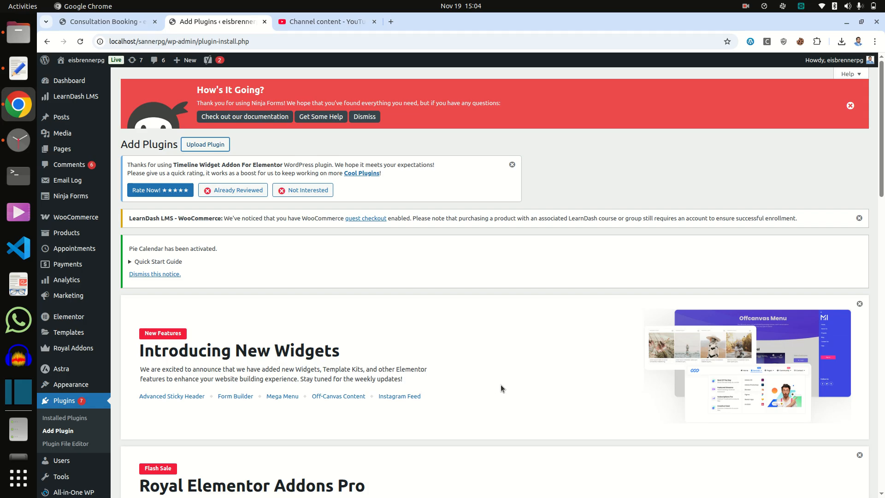
scroll(501, 384, down, 7)
scroll(499, 380, down, 4)
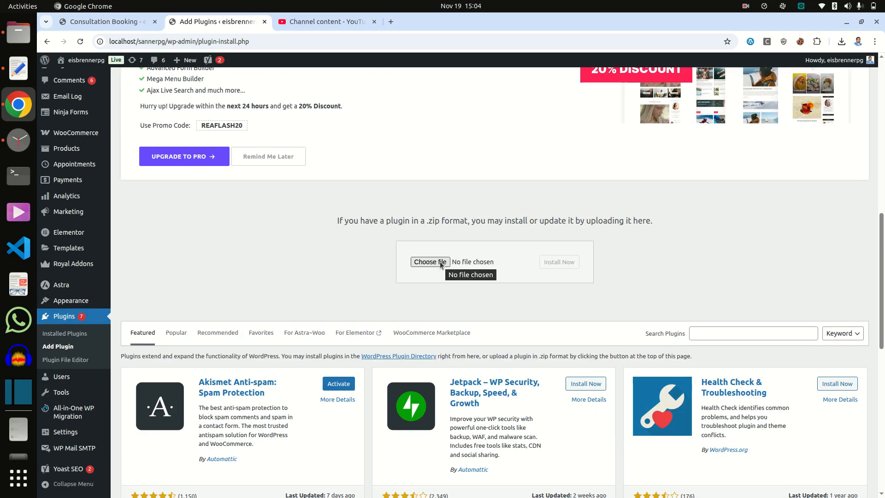
key(alt+Left)
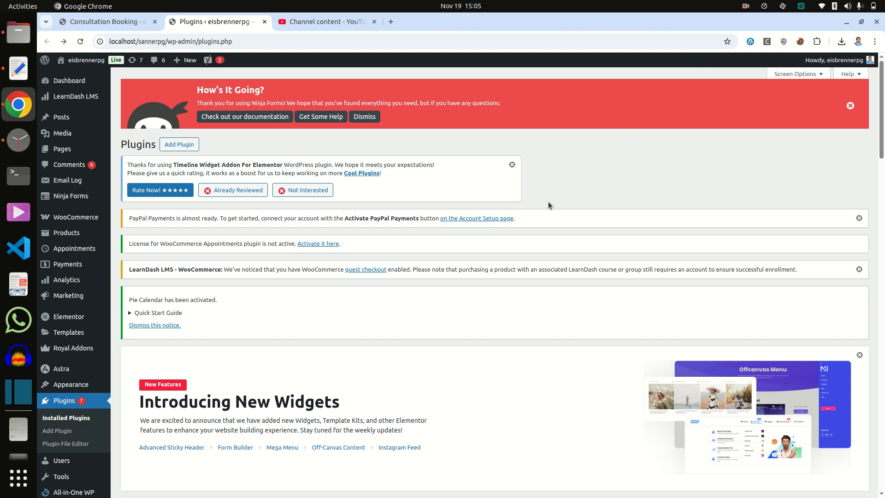
mouse_move(86, 236)
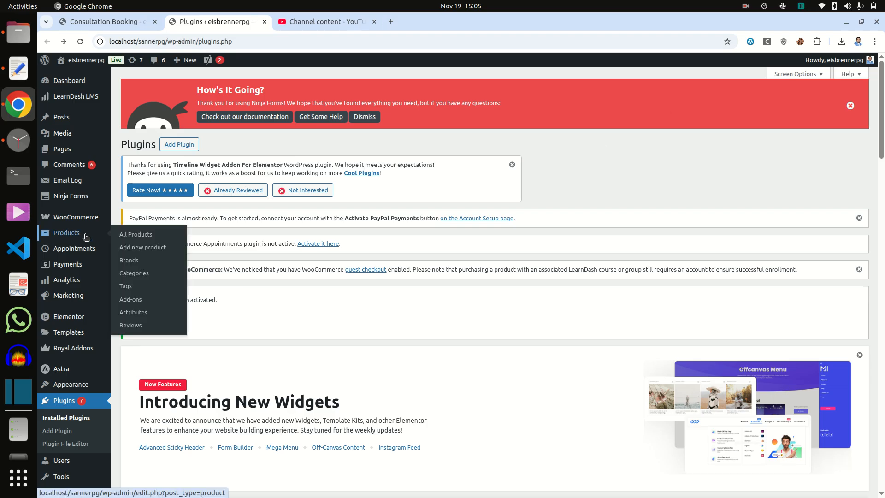
- Open the Add new product editor in a new browser tab
right_click(146, 252)
click(178, 263)
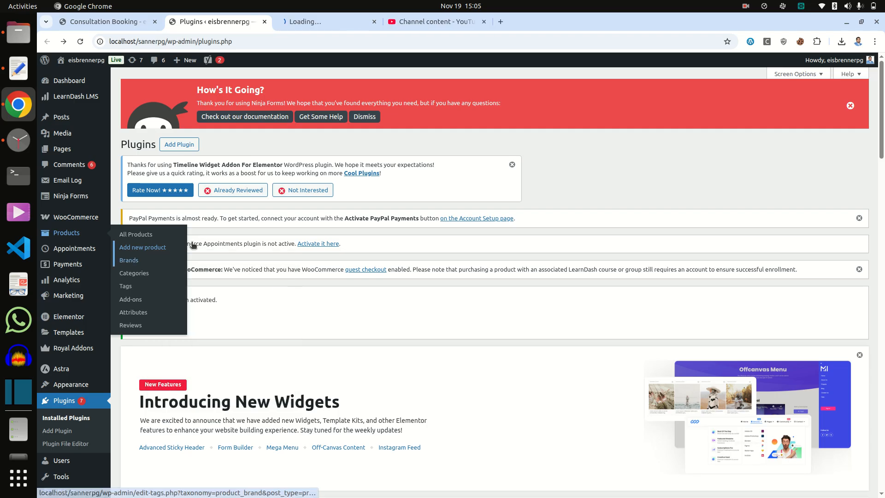
click(297, 26)
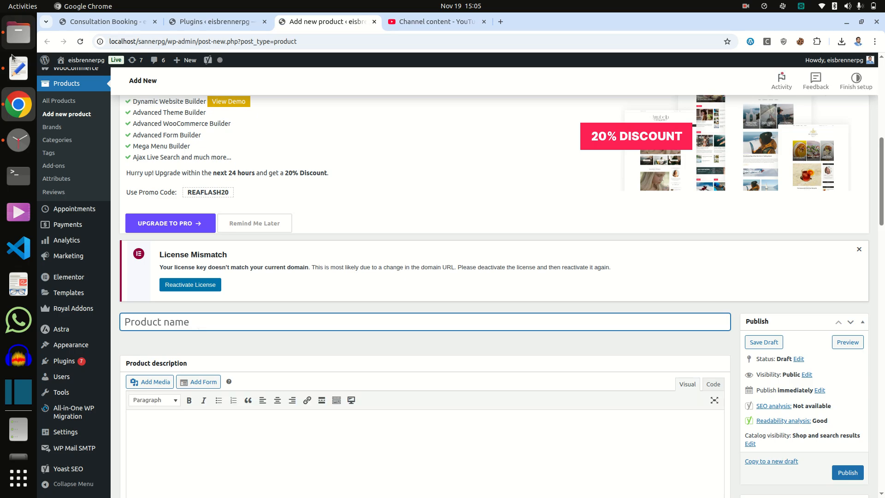
- Copy 'Consultation Booking' from the text editor notes into the Product name field
click(19, 69)
click(197, 55)
triple_click(197, 56)
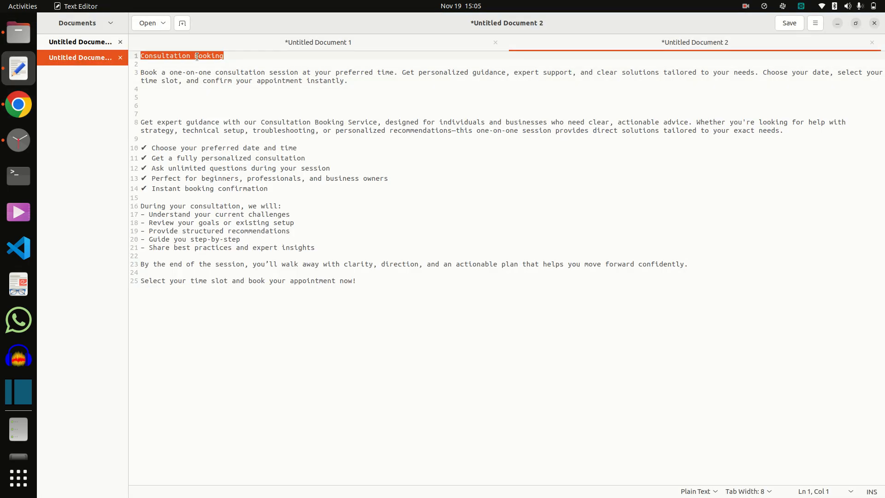
right_click(198, 57)
click(226, 100)
click(18, 98)
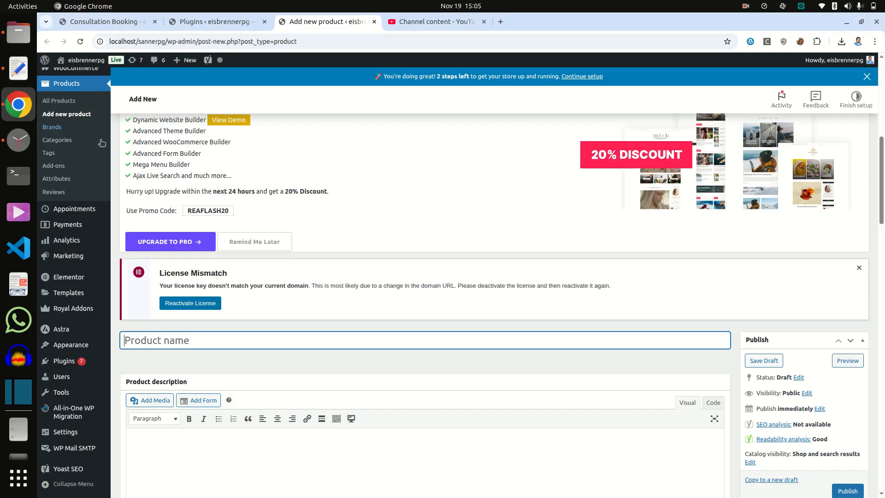
scroll(257, 307, down, 3)
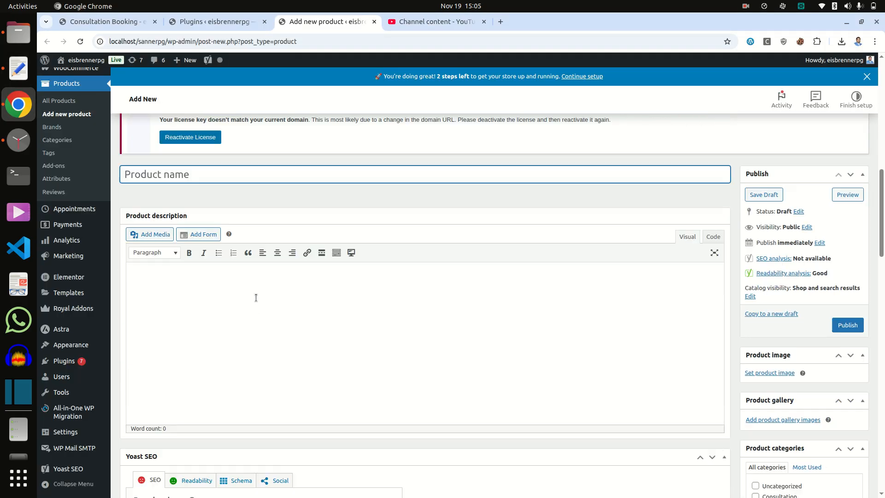
right_click(241, 176)
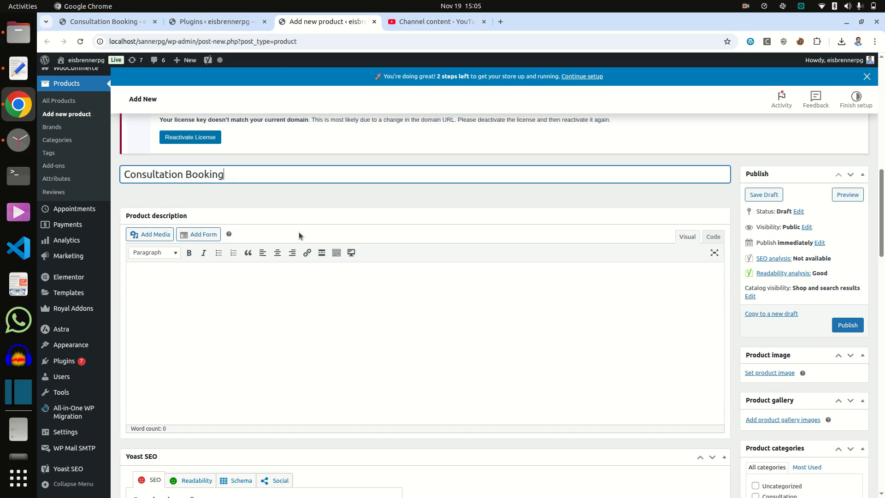
scroll(328, 312, down, 2)
- Paste lines 8–25 of the draft notes into the Product description
click(261, 219)
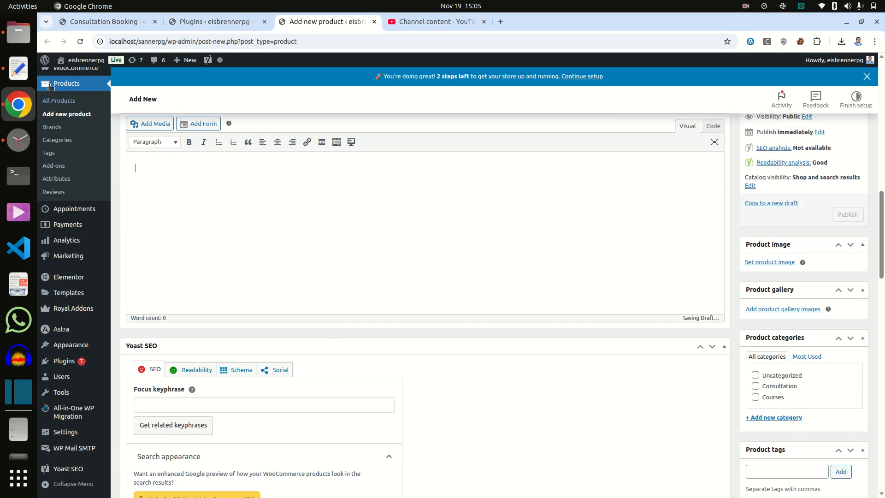
click(21, 69)
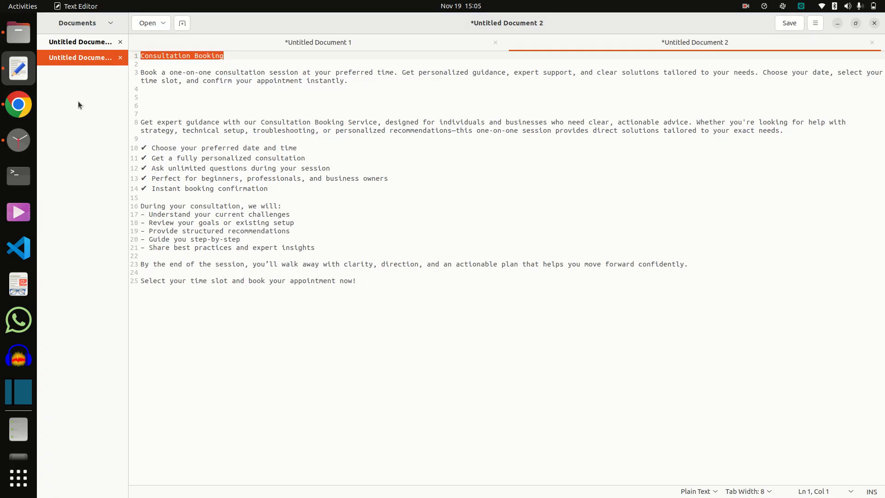
click(177, 138)
drag(368, 281, 127, 122)
right_click(196, 149)
click(224, 197)
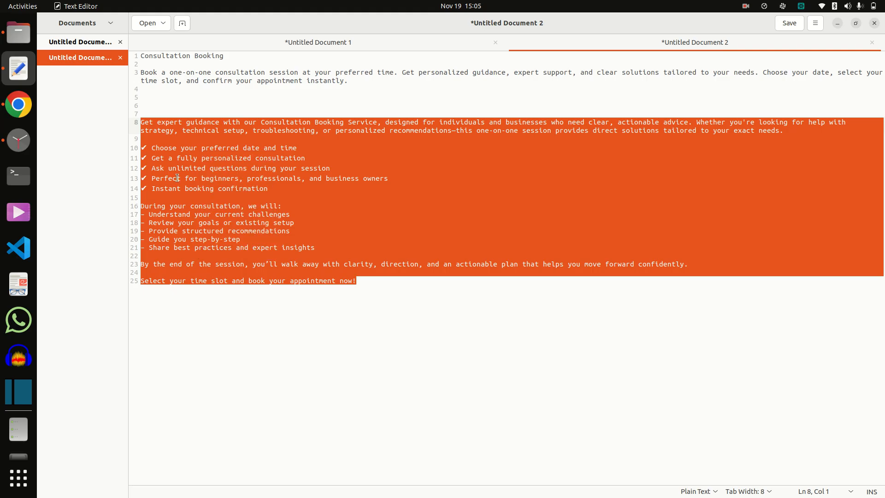
click(21, 108)
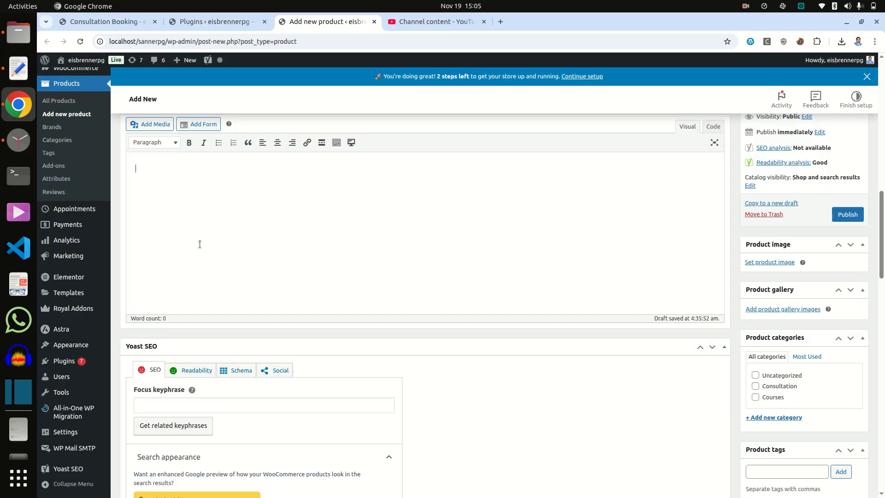
click(209, 213)
key(ctrl+v)
scroll(333, 341, down, 6)
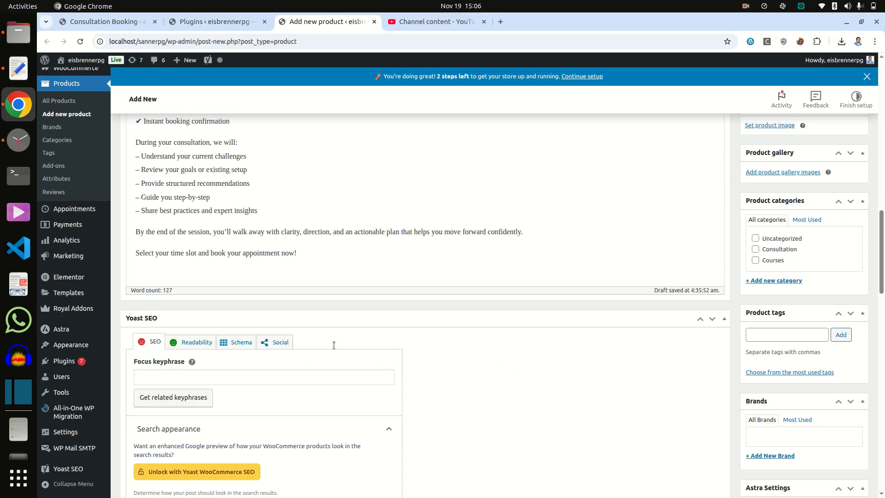
scroll(334, 341, down, 10)
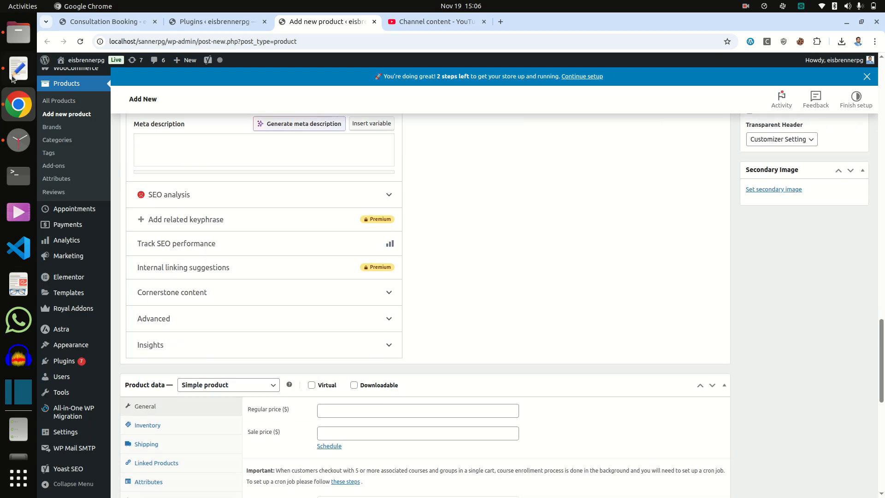
- Paste the line 3 booking paragraph from the draft into the Product short description
click(18, 68)
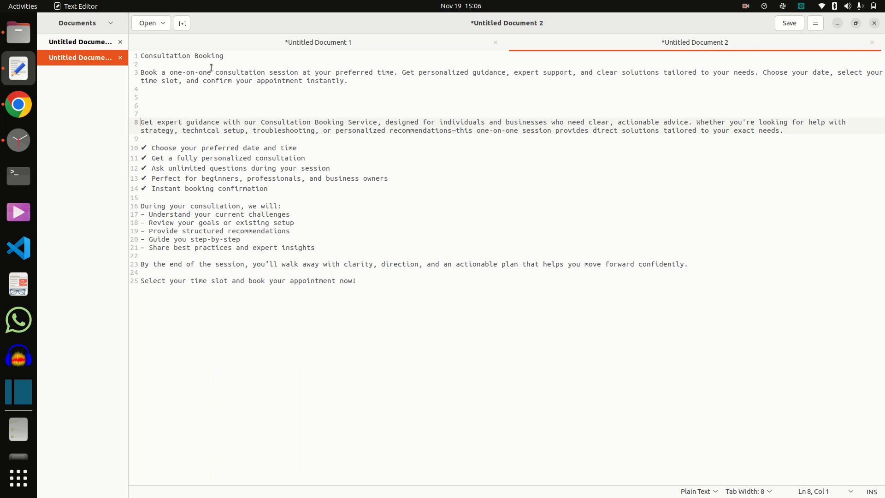
drag(360, 81, 127, 68)
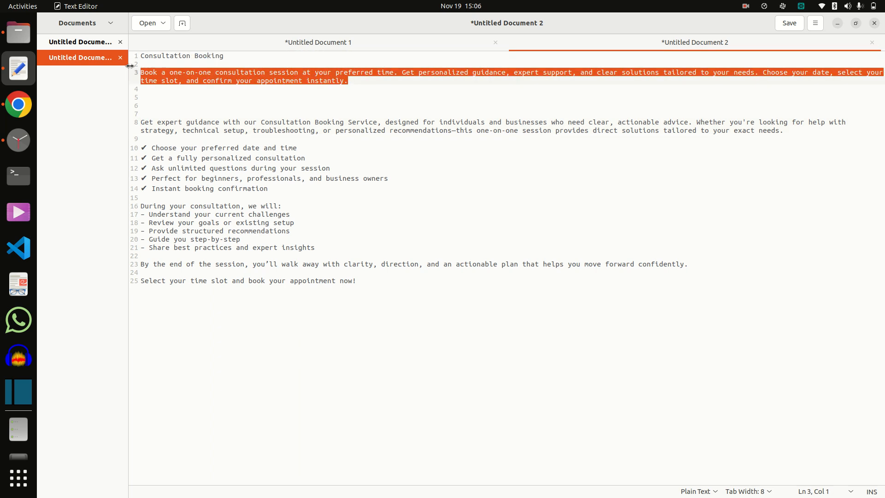
key(alt+Tab)
scroll(437, 339, down, 8)
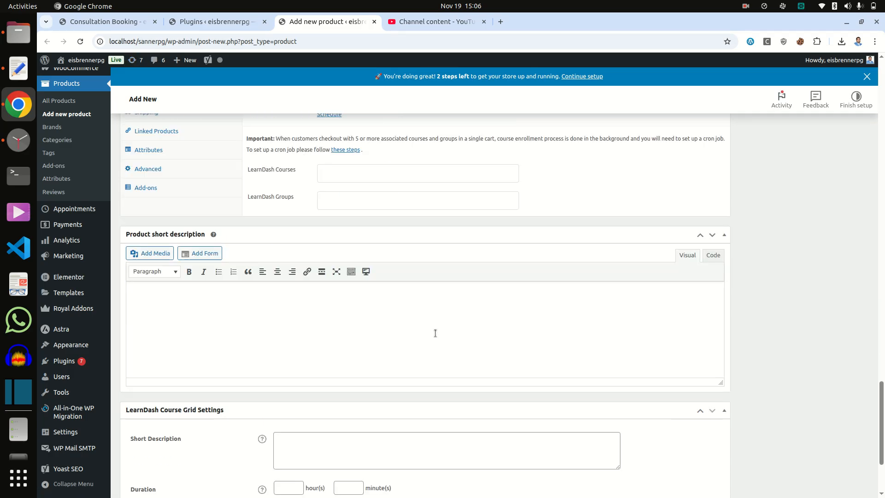
click(300, 340)
key(ctrl+v)
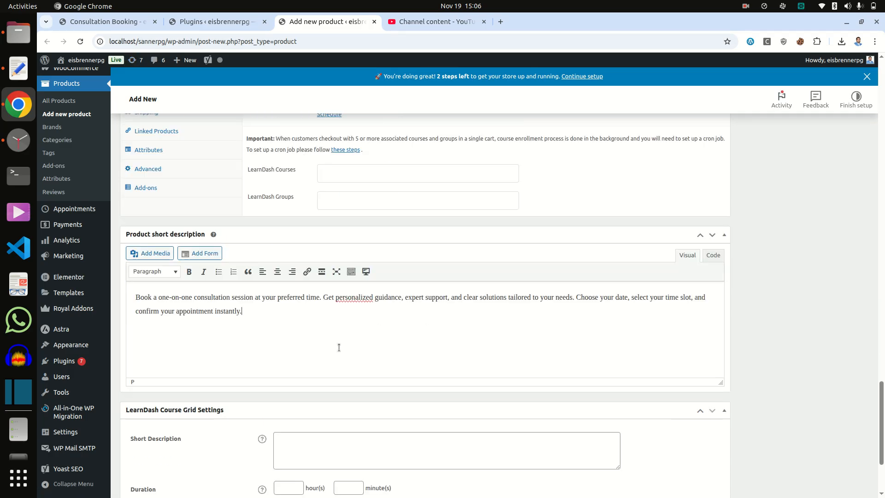
scroll(864, 387, up, 15)
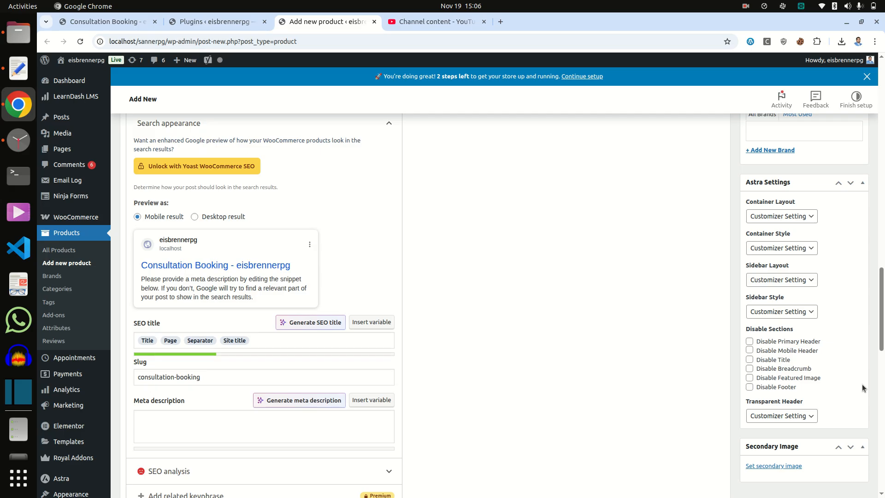
scroll(860, 382, up, 6)
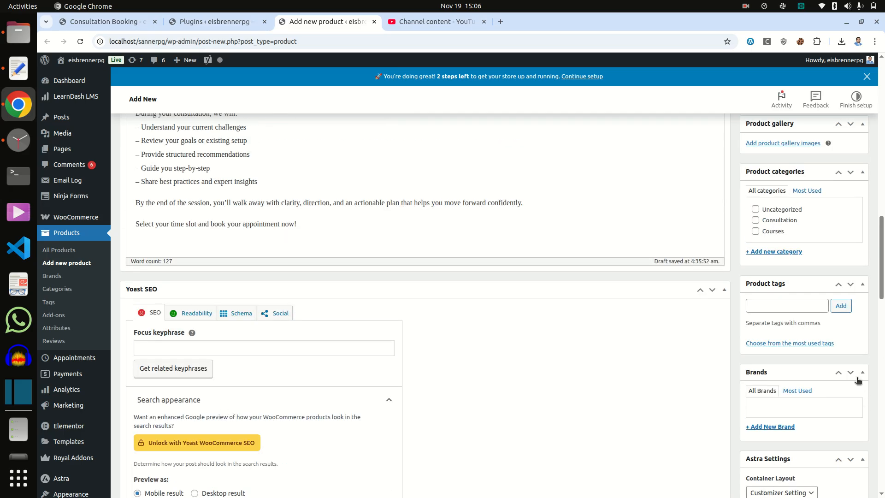
scroll(856, 380, up, 4)
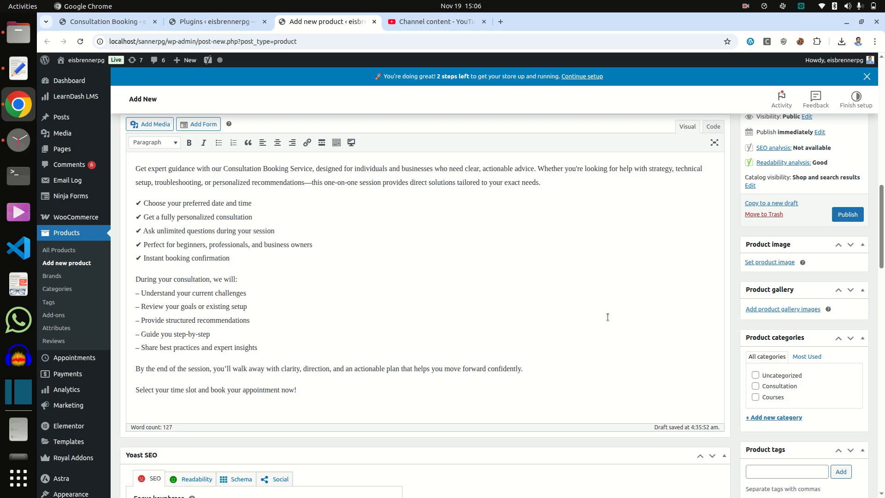
scroll(607, 316, down, 15)
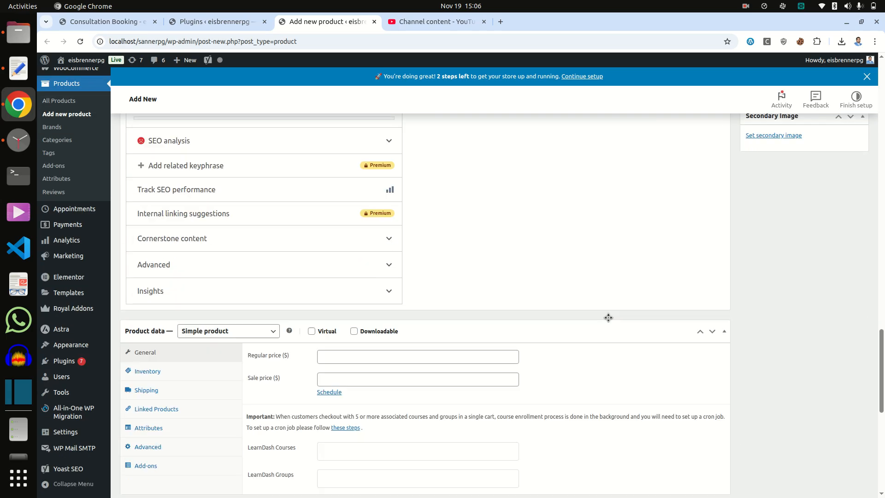
scroll(607, 320, down, 5)
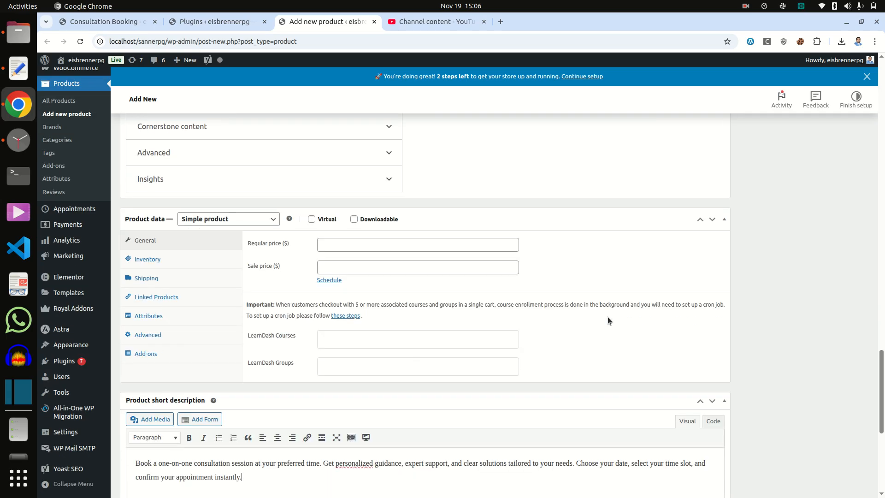
- Set the Product data type to Appointable product
click(225, 221)
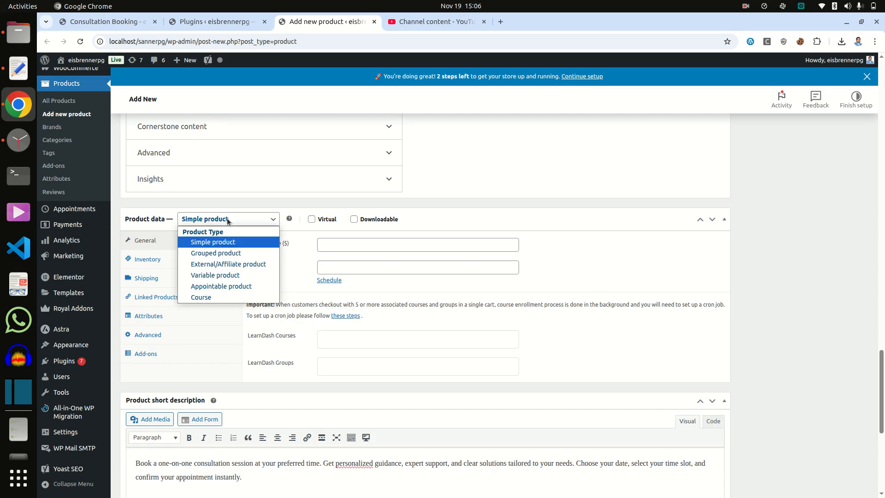
click(233, 286)
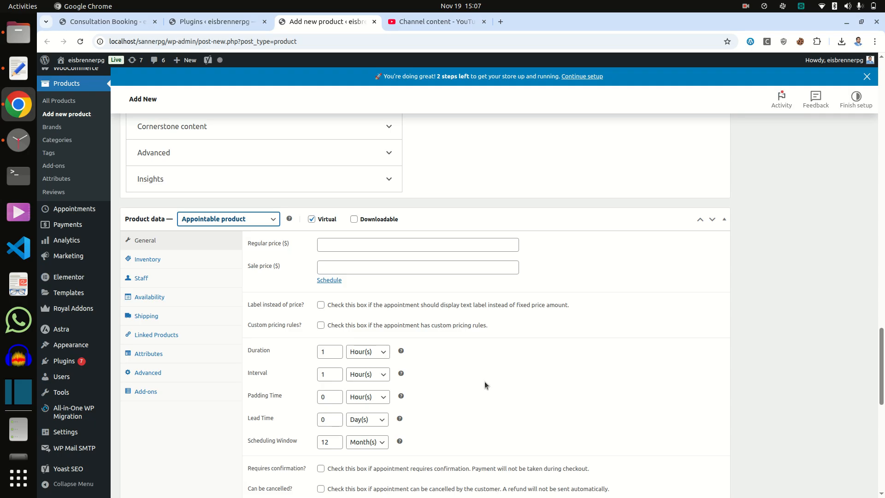
scroll(485, 381, down, 2)
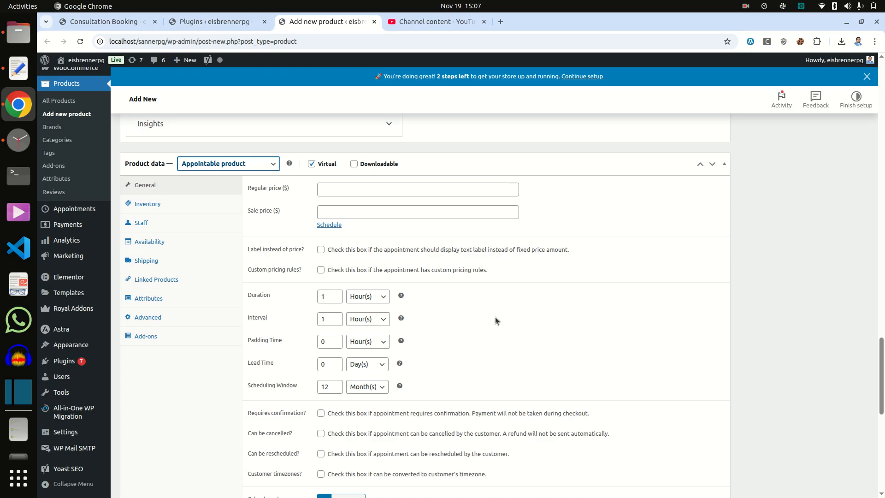
- Show the product's Availability tab and bring up options for the 'global availability' link
scroll(495, 316, down, 3)
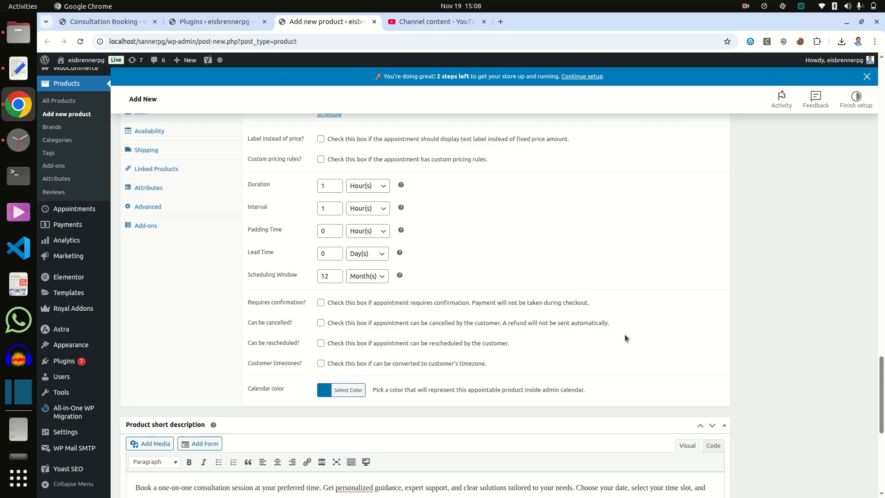
scroll(623, 334, up, 3)
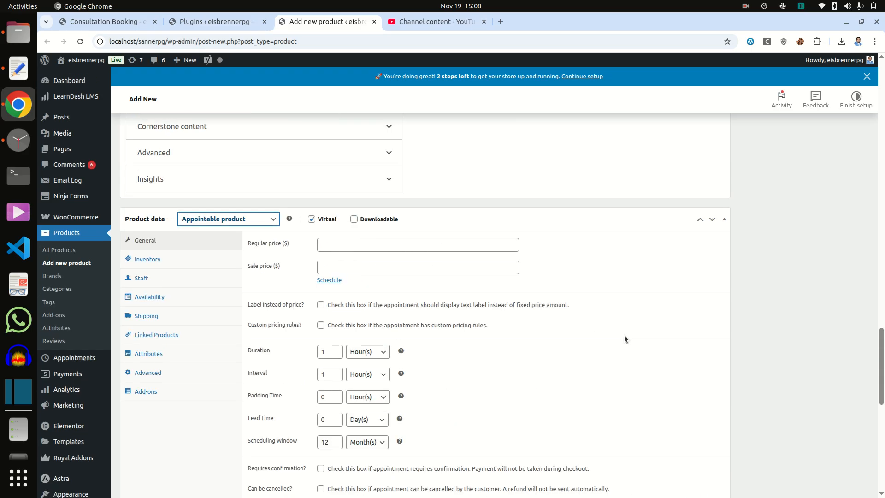
click(149, 296)
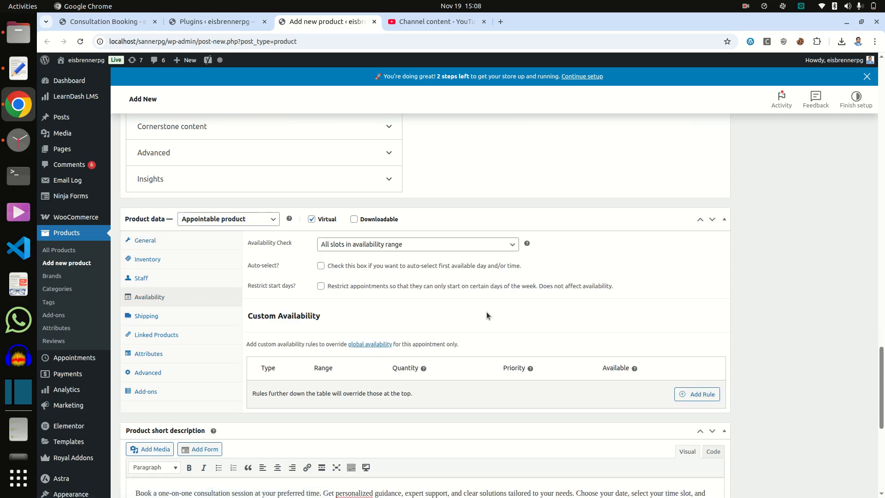
scroll(486, 311, down, 2)
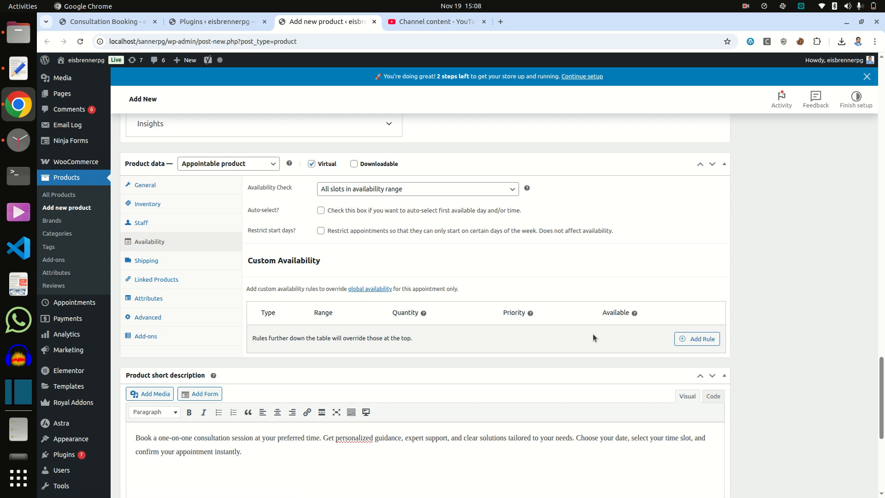
right_click(366, 291)
- Open global availability in a new tab, review the all-week 08:00–10:00 rule, and return to the product
click(420, 303)
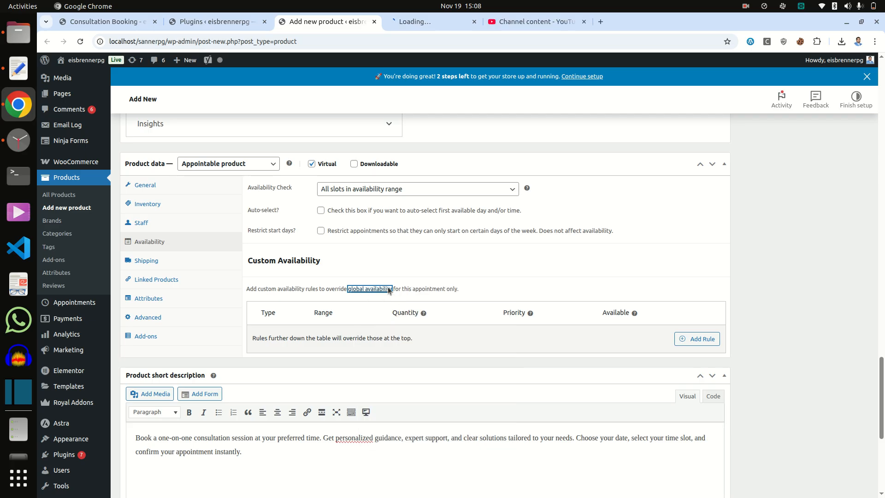
click(405, 22)
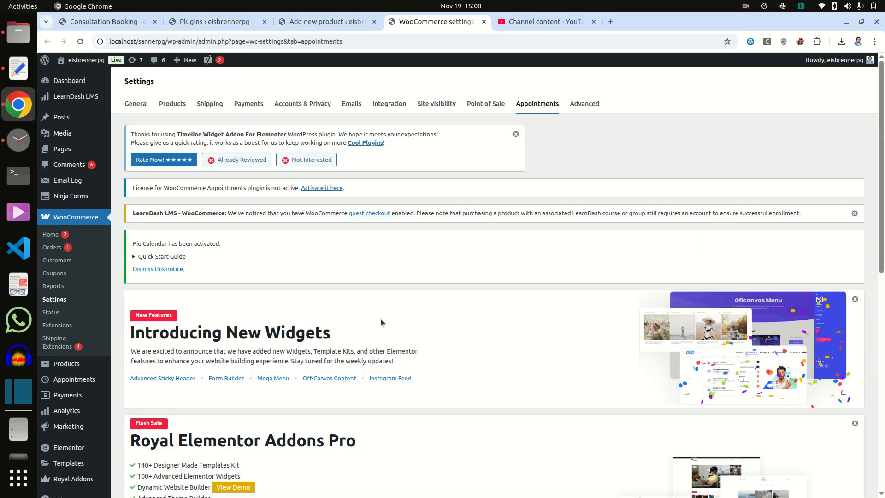
scroll(386, 392, down, 15)
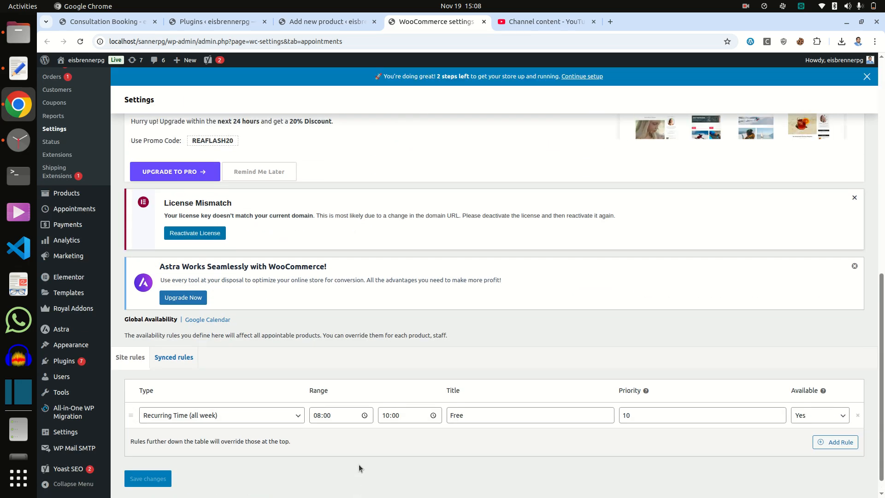
scroll(359, 463, down, 1)
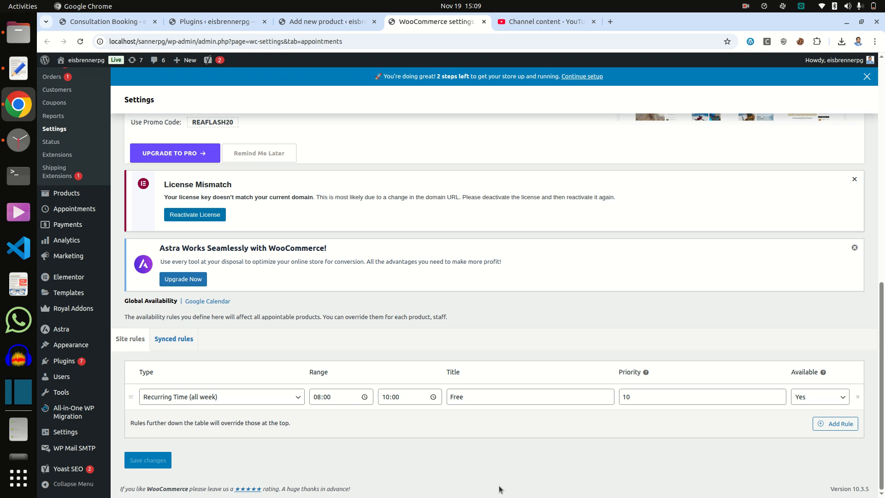
click(327, 21)
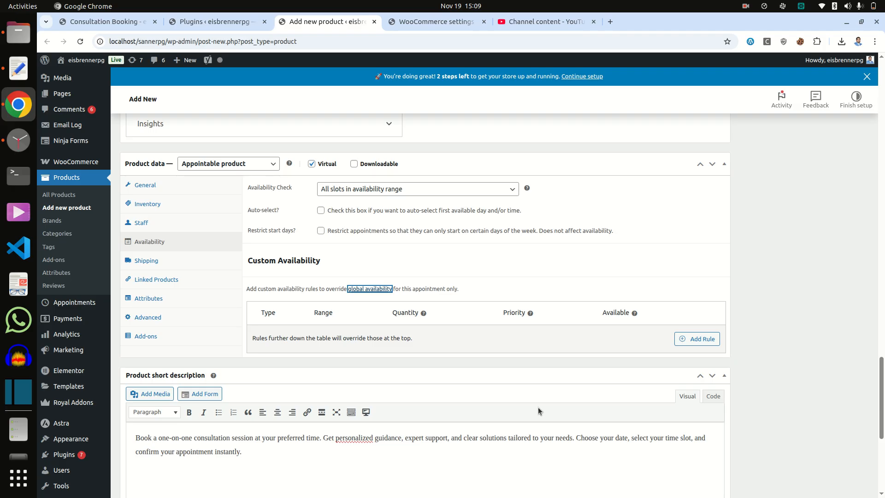
- Set the Consultation Booking picture from the Media Library as the product image
scroll(538, 407, down, 2)
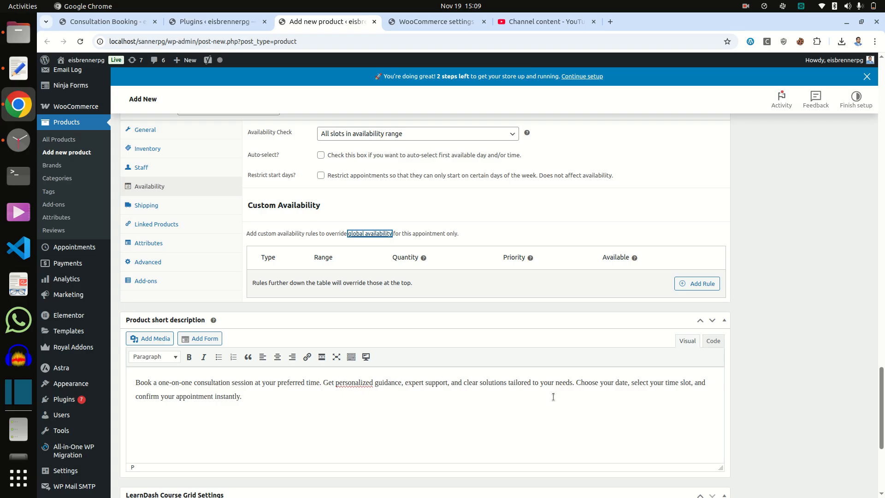
scroll(553, 396, up, 15)
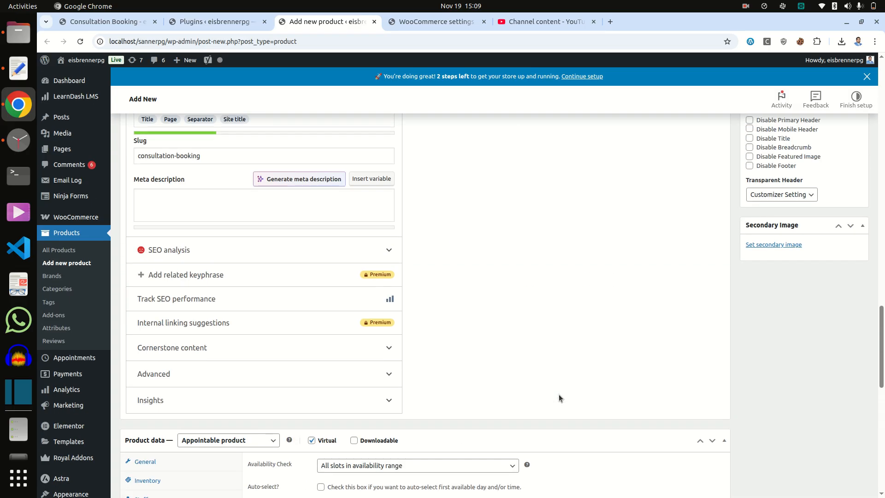
scroll(559, 398, up, 10)
scroll(559, 395, up, 5)
scroll(558, 394, down, 8)
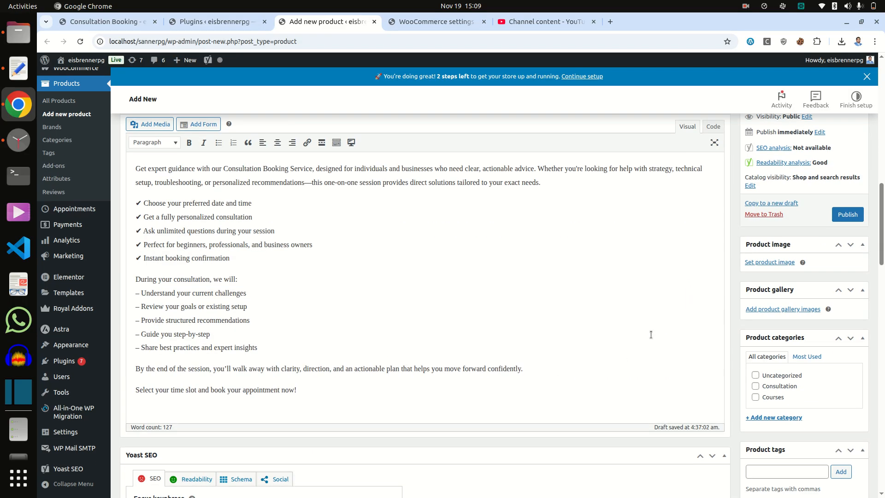
click(762, 261)
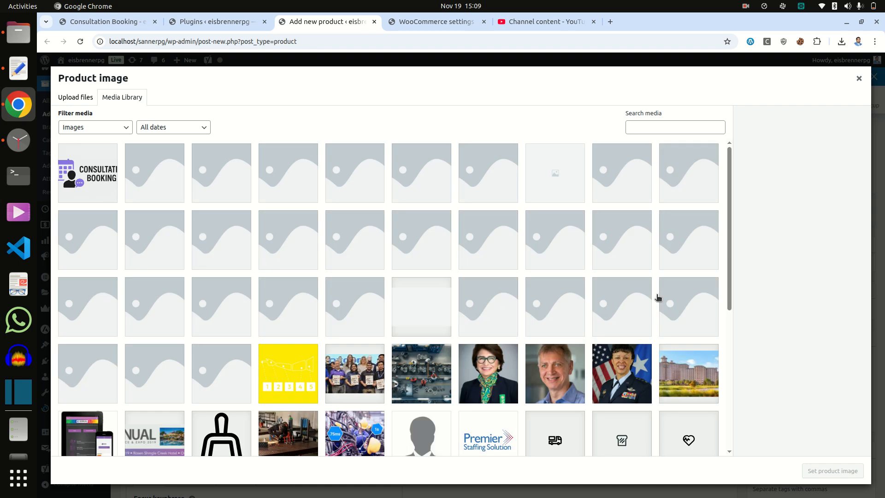
click(96, 186)
click(812, 469)
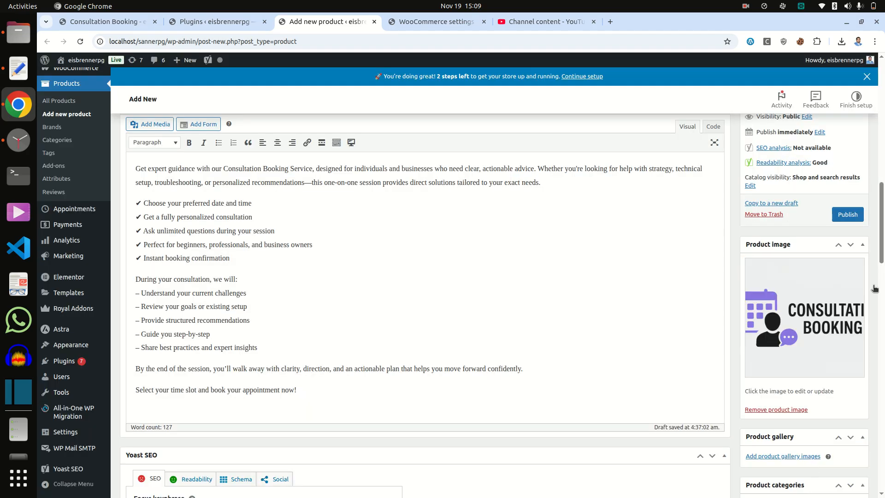
- Publish the product and open its permalink in a new tab
click(850, 215)
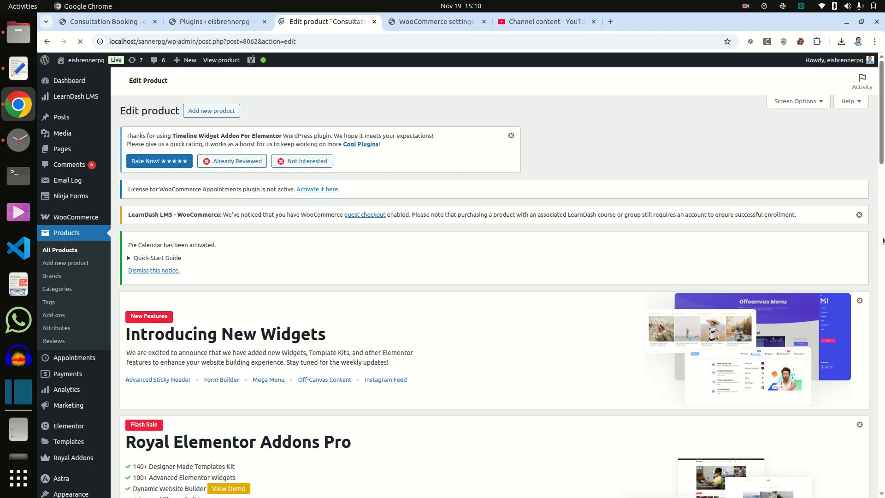
scroll(508, 261, down, 4)
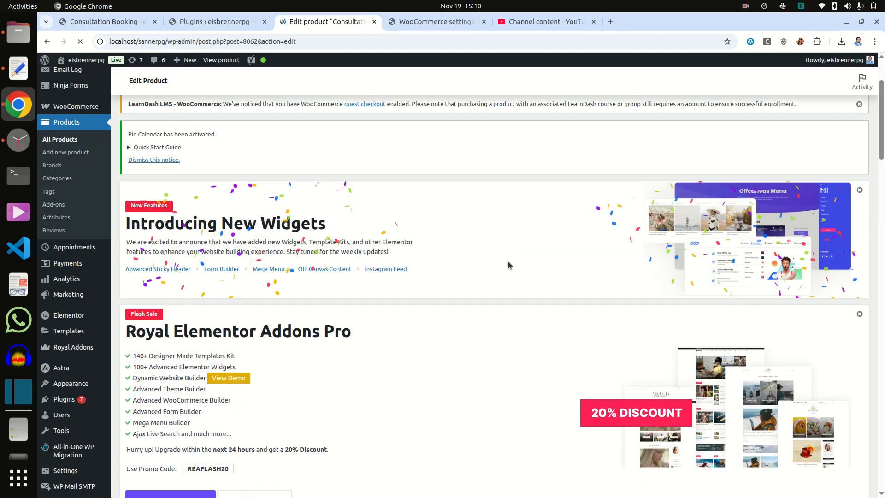
scroll(335, 357, down, 8)
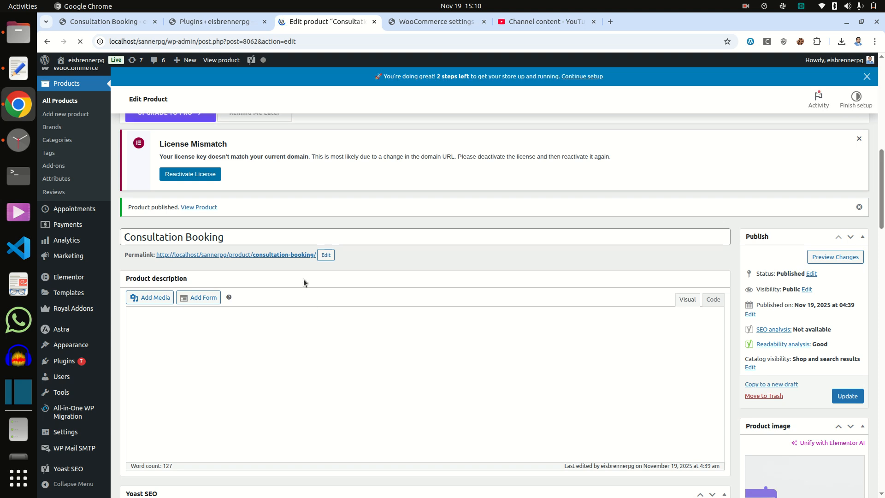
right_click(297, 274)
click(311, 285)
- On the live product page, book 29 November 2025 at 9:00 am into the cart
click(511, 28)
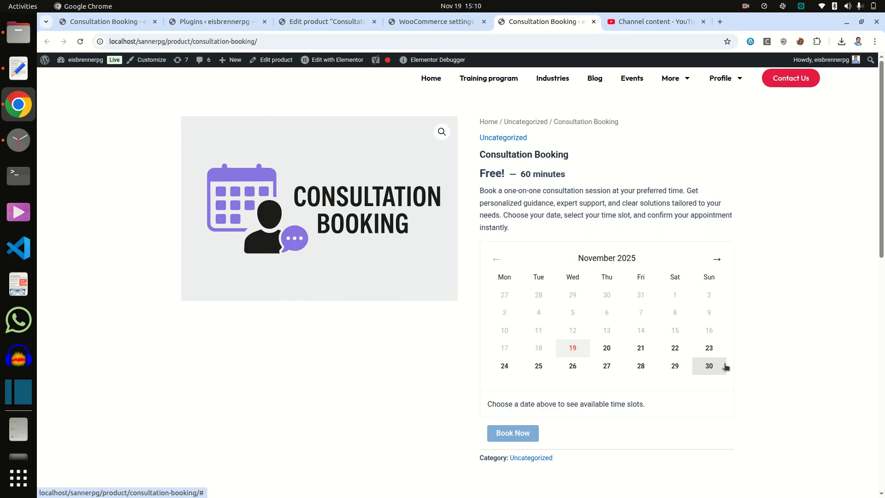
scroll(724, 367, down, 3)
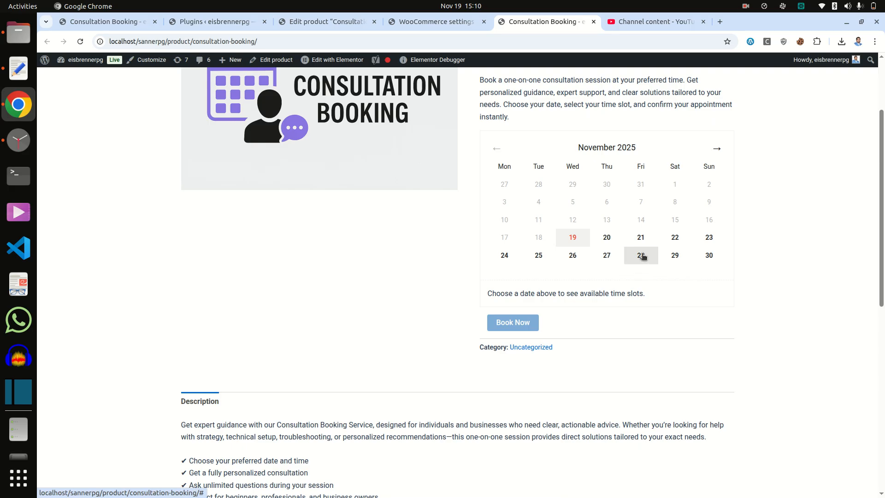
scroll(643, 256, up, 3)
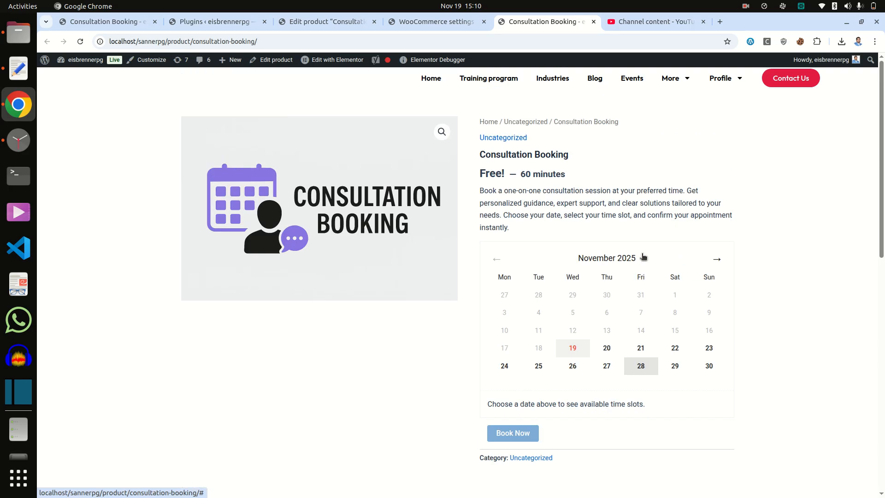
click(674, 368)
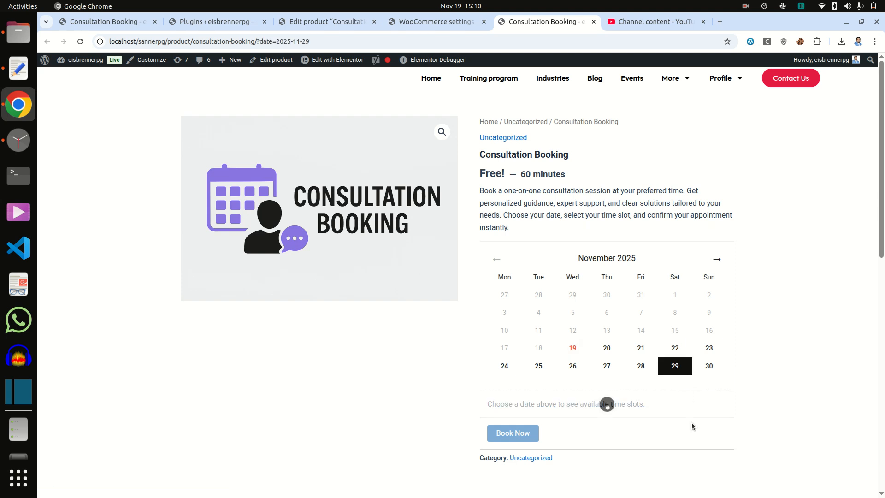
scroll(682, 414, down, 3)
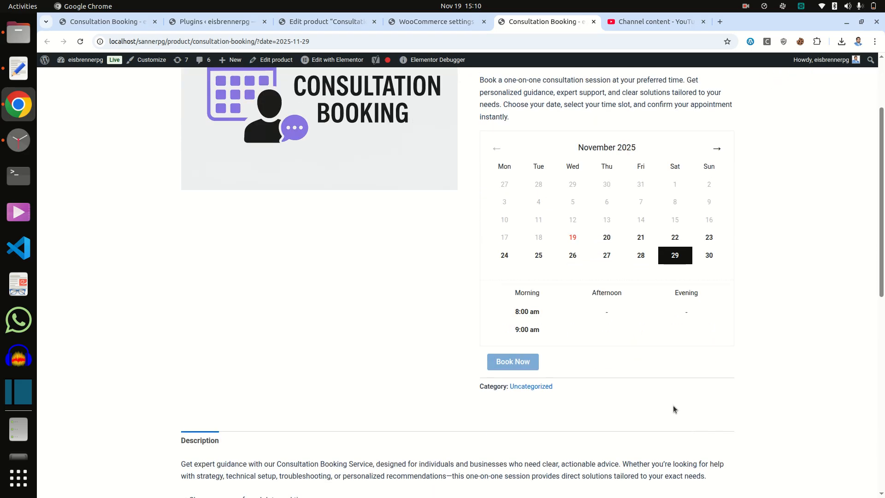
click(522, 328)
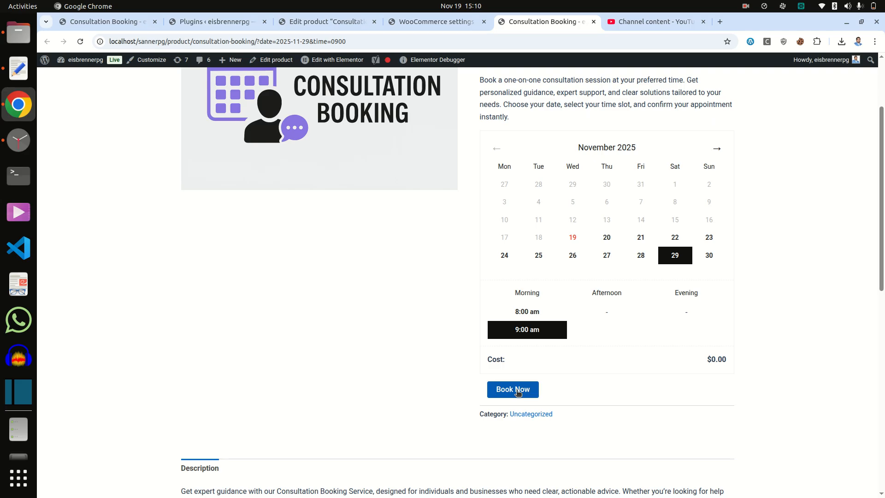
click(517, 391)
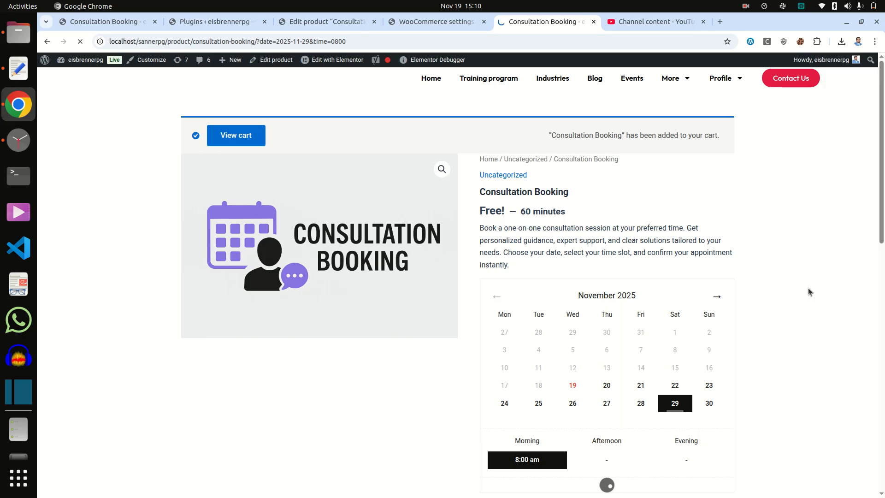
scroll(808, 288, down, 3)
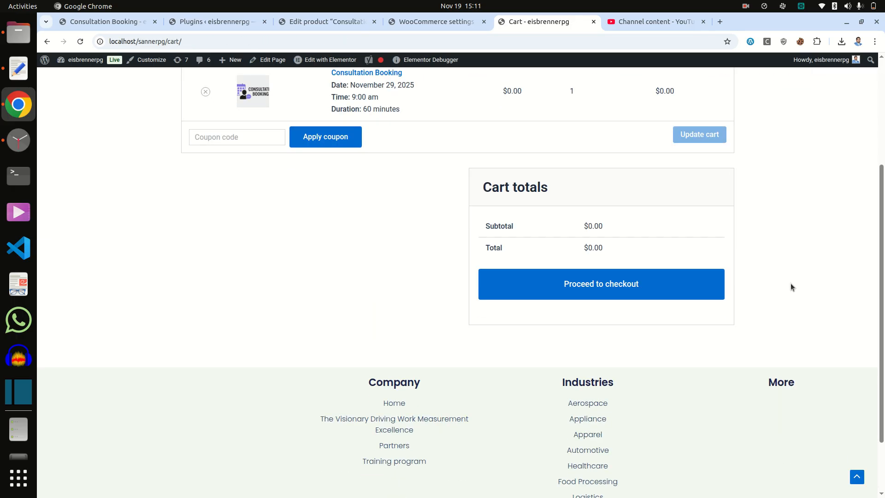
- Go from the cart to checkout and place the order for both $0.00 consultations
click(596, 291)
scroll(766, 303, down, 2)
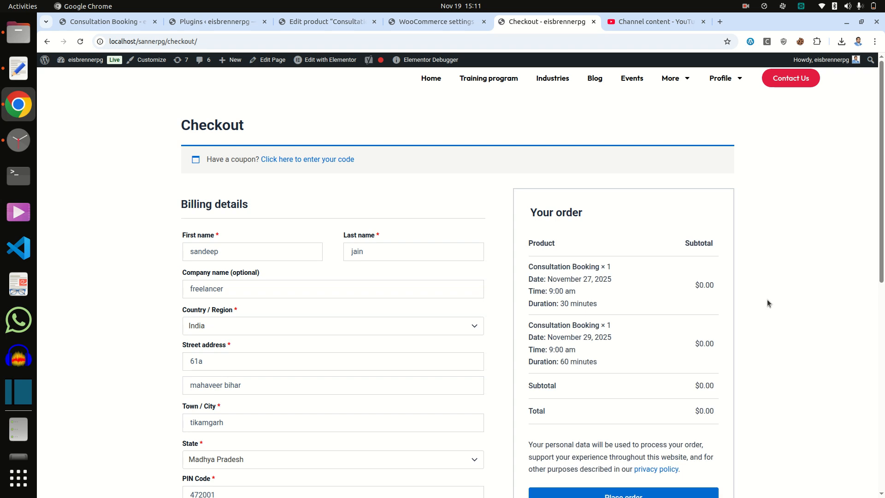
scroll(767, 301, down, 5)
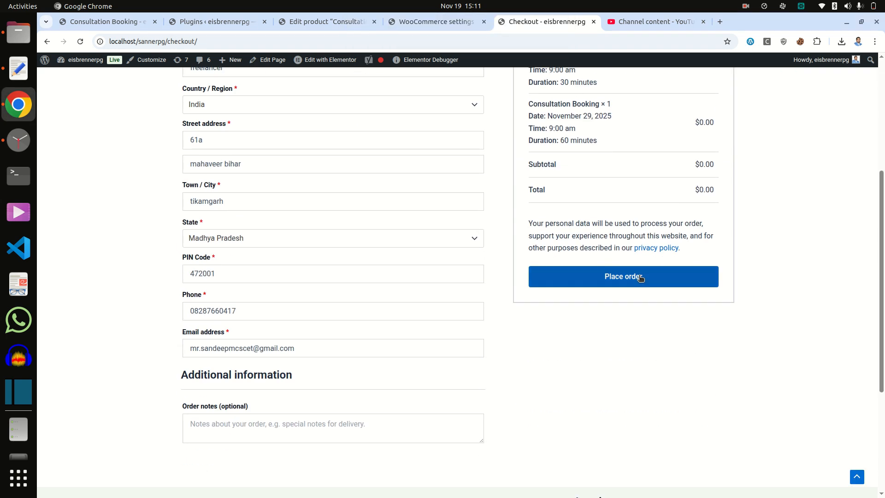
click(640, 277)
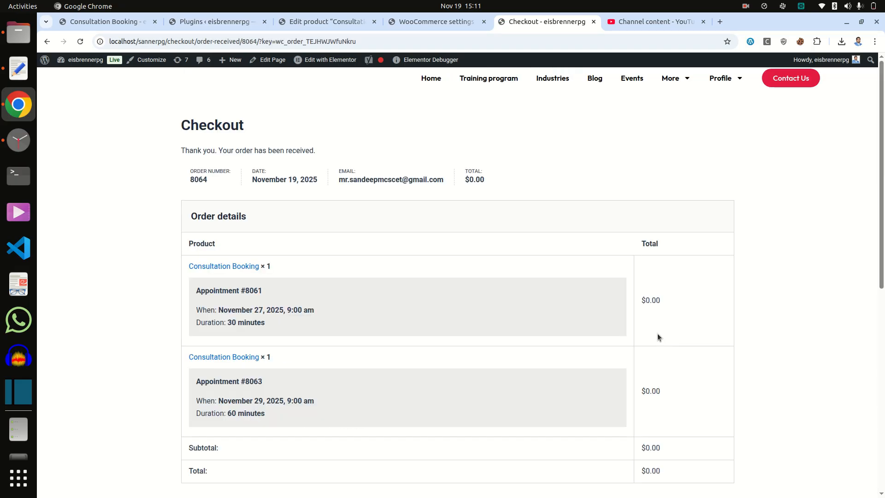
- Open the 30-minute Consultation Booking product page from the first row of the Order details table
scroll(657, 336, down, 2)
scroll(657, 334, up, 2)
click(222, 265)
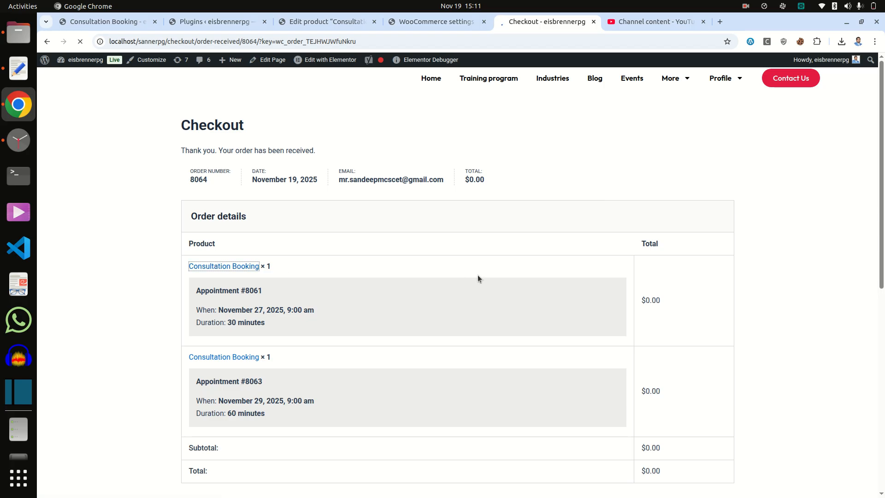